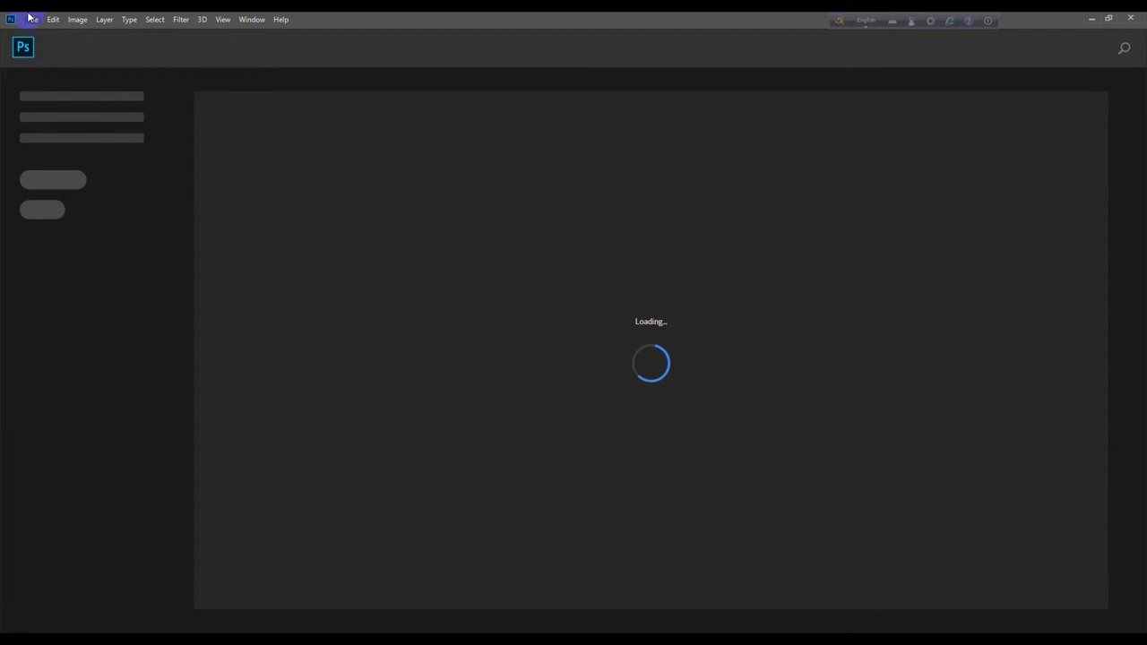
Start a new document via File > New, showing the 3556 x 2000 px Untitled-1 preset.
{"action": "left_click", "coordinate": [32, 18]}
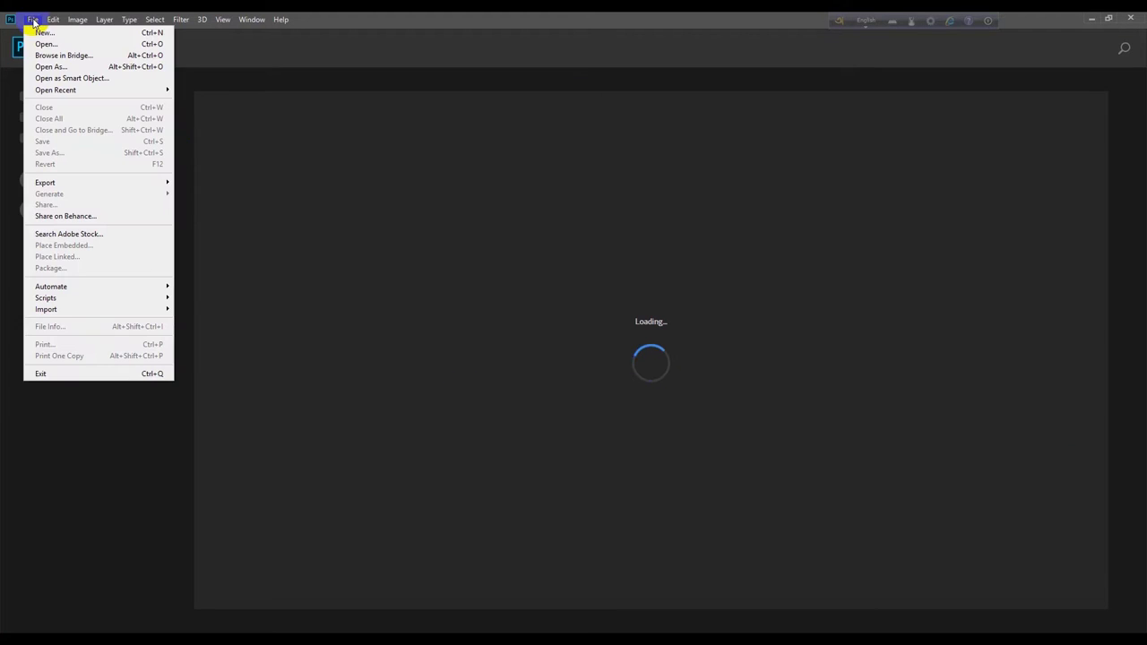
{"action": "left_click", "coordinate": [44, 32]}
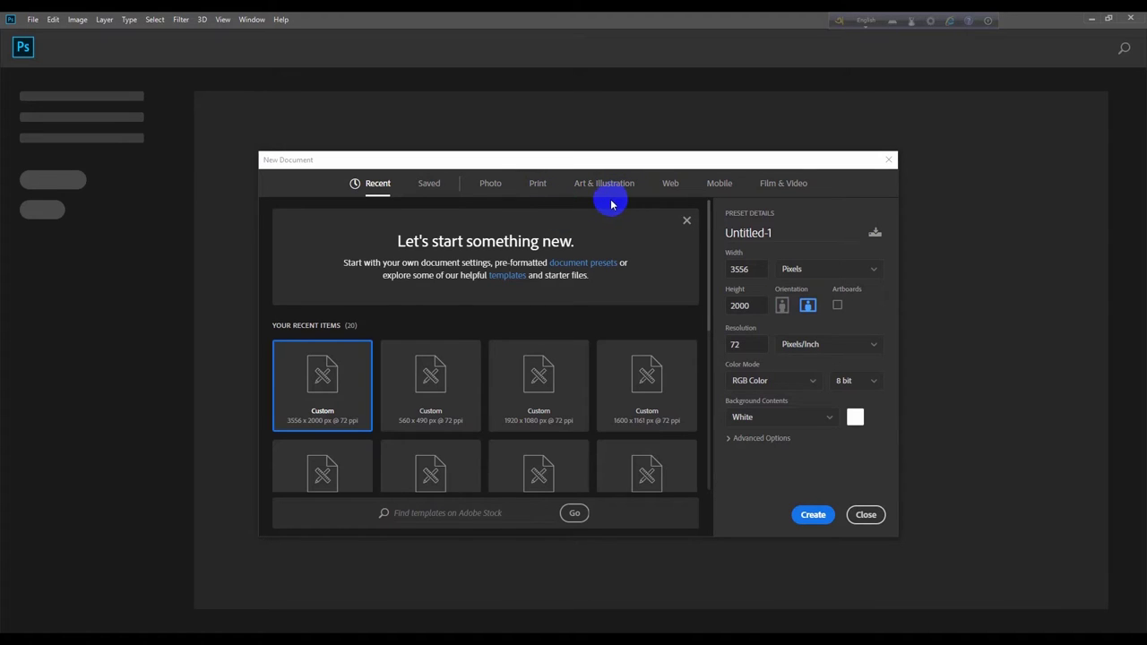
{"action": "left_click", "coordinate": [495, 188]}
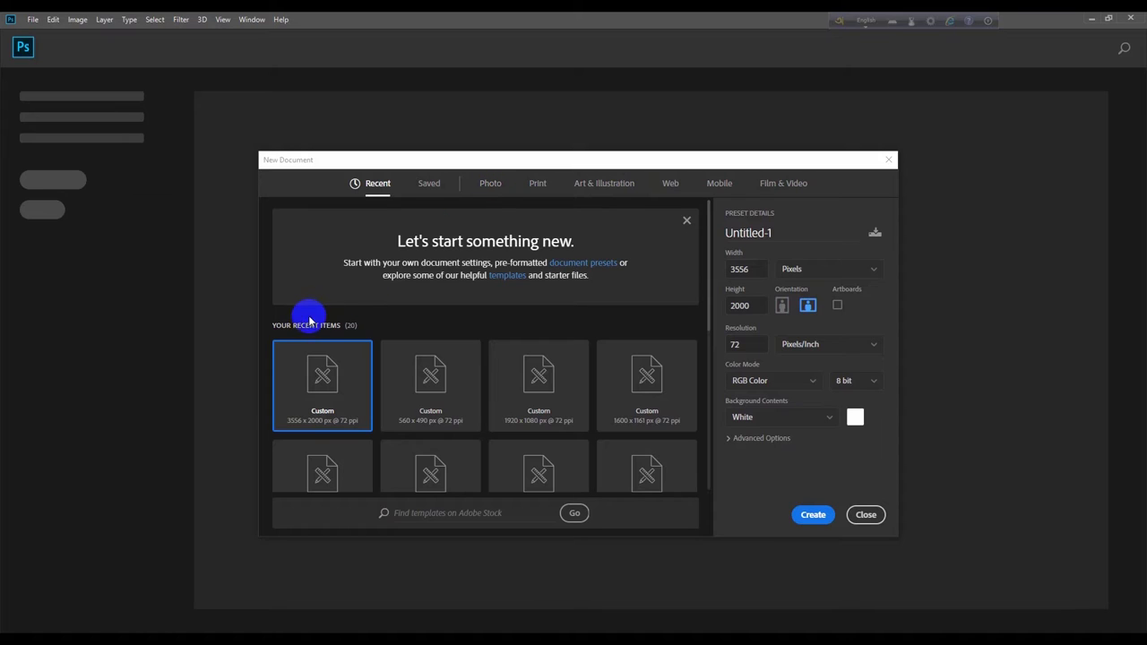
{"action": "left_click", "coordinate": [500, 187]}
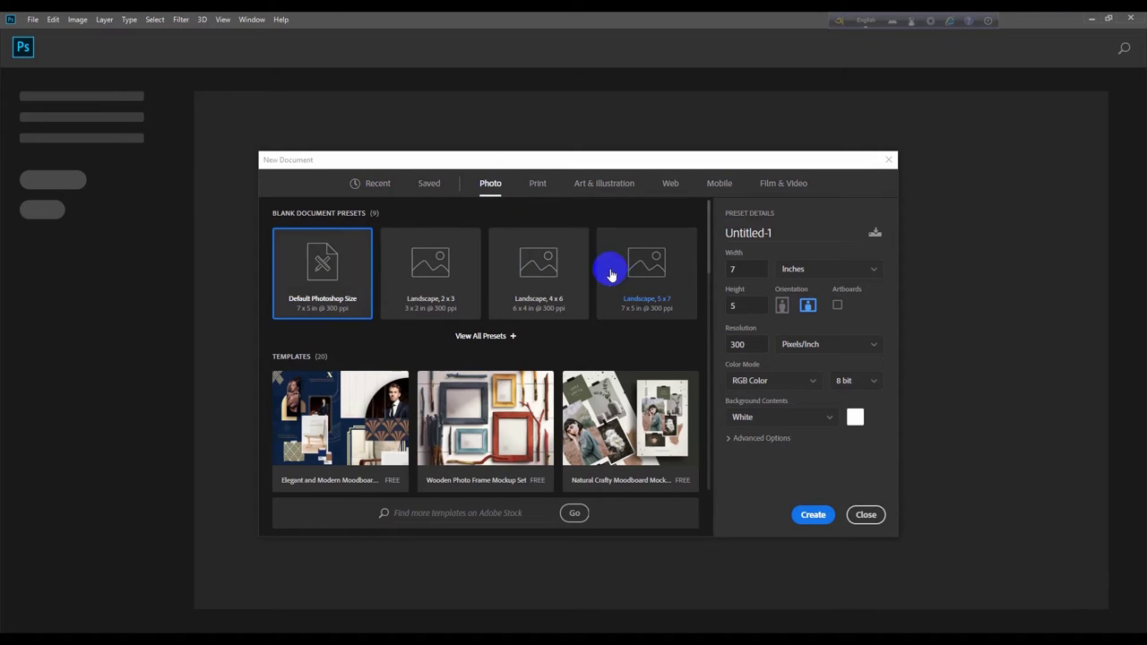
{"action": "left_click", "coordinate": [538, 185]}
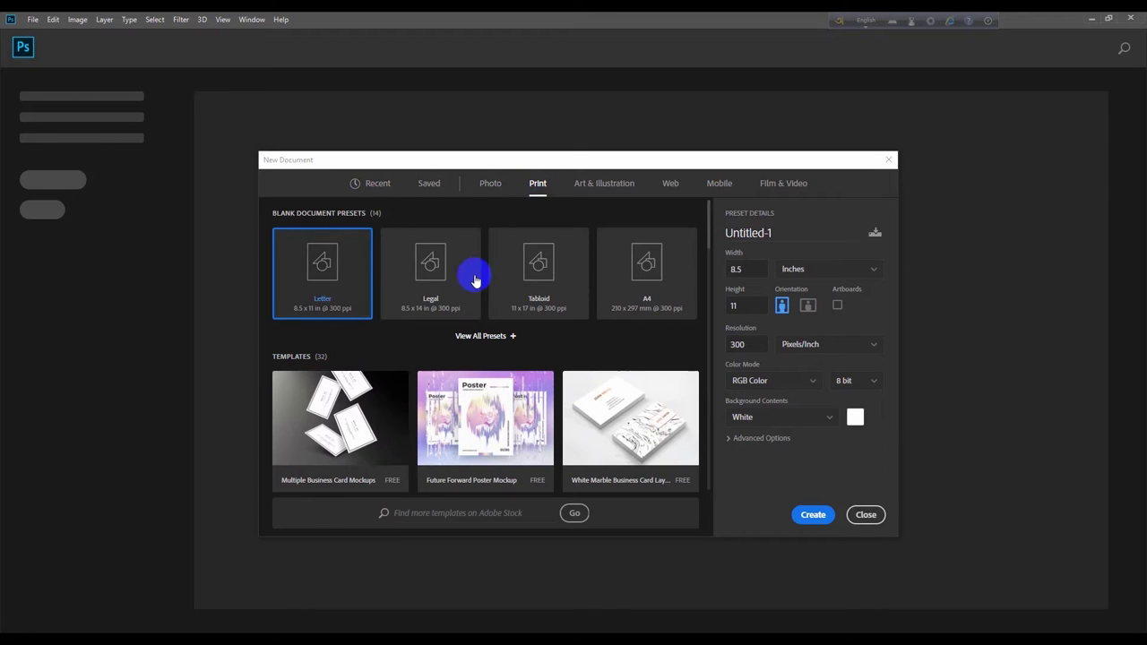
{"action": "left_click", "coordinate": [612, 186]}
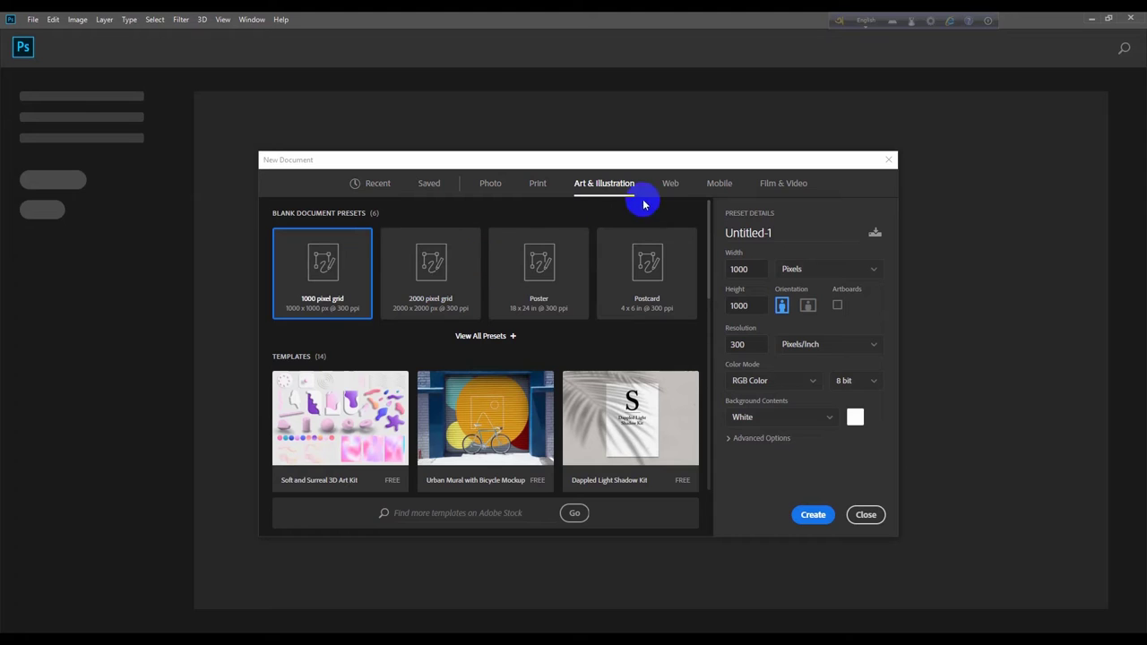
{"action": "left_click", "coordinate": [670, 185]}
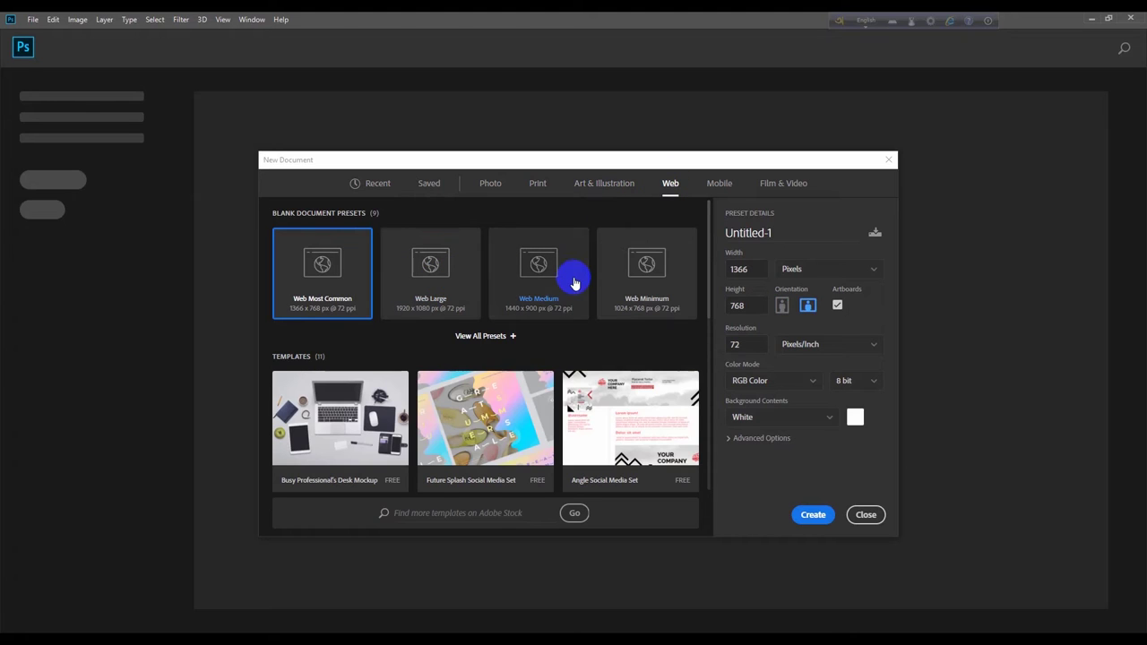
{"action": "left_click", "coordinate": [719, 184]}
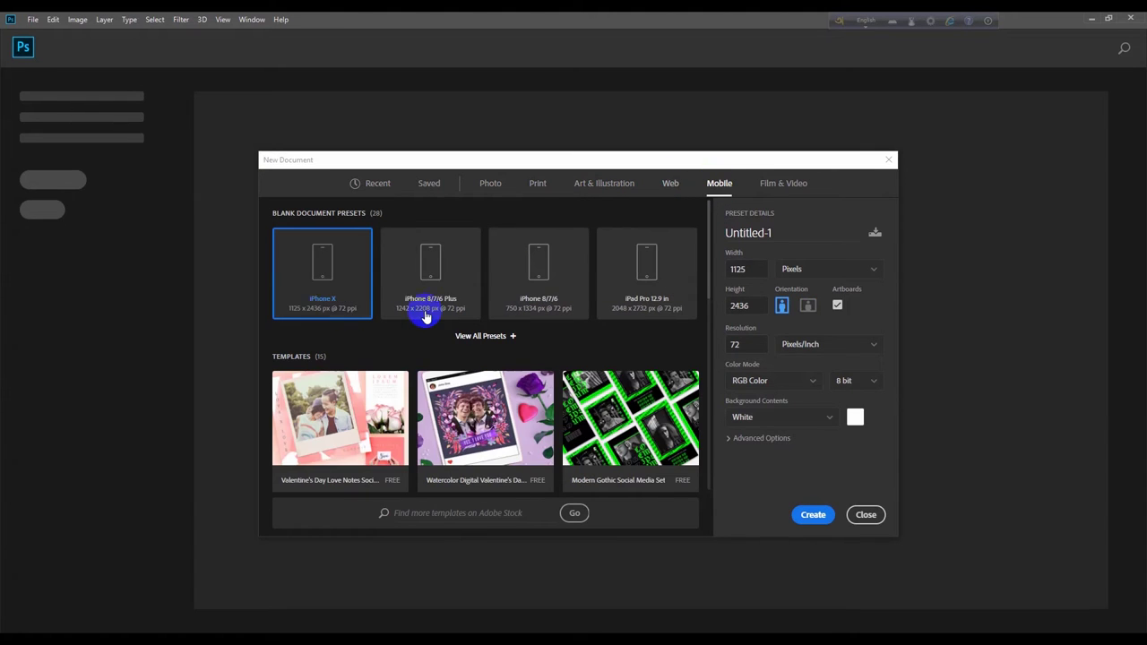
{"action": "left_click", "coordinate": [783, 185]}
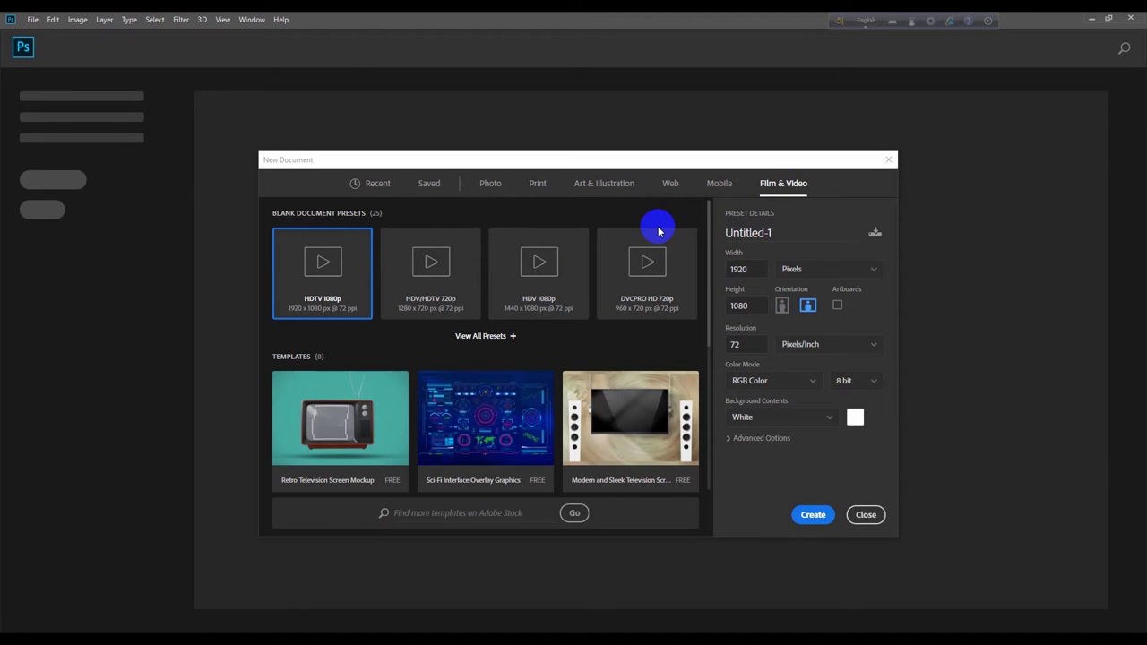
{"action": "left_click", "coordinate": [720, 184]}
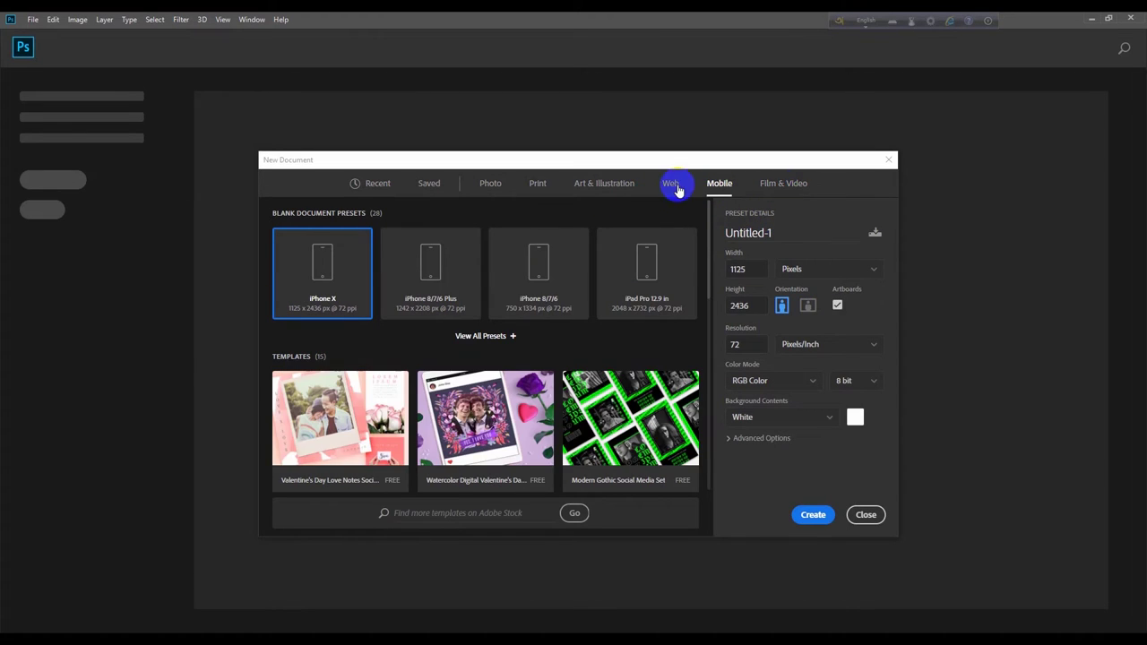
{"action": "left_click", "coordinate": [380, 184]}
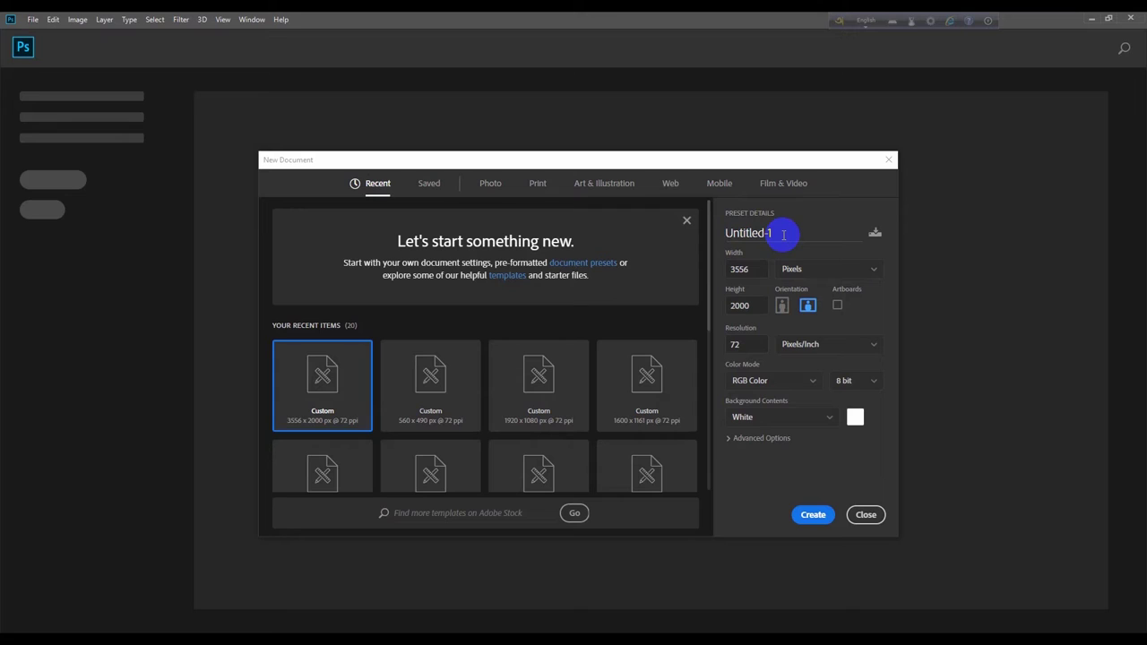
Replace the preset name Untitled-1 with 'Banner', correcting a mistyped letter.
{"action": "left_click_drag", "start_coordinate": [782, 237], "coordinate": [691, 225]}
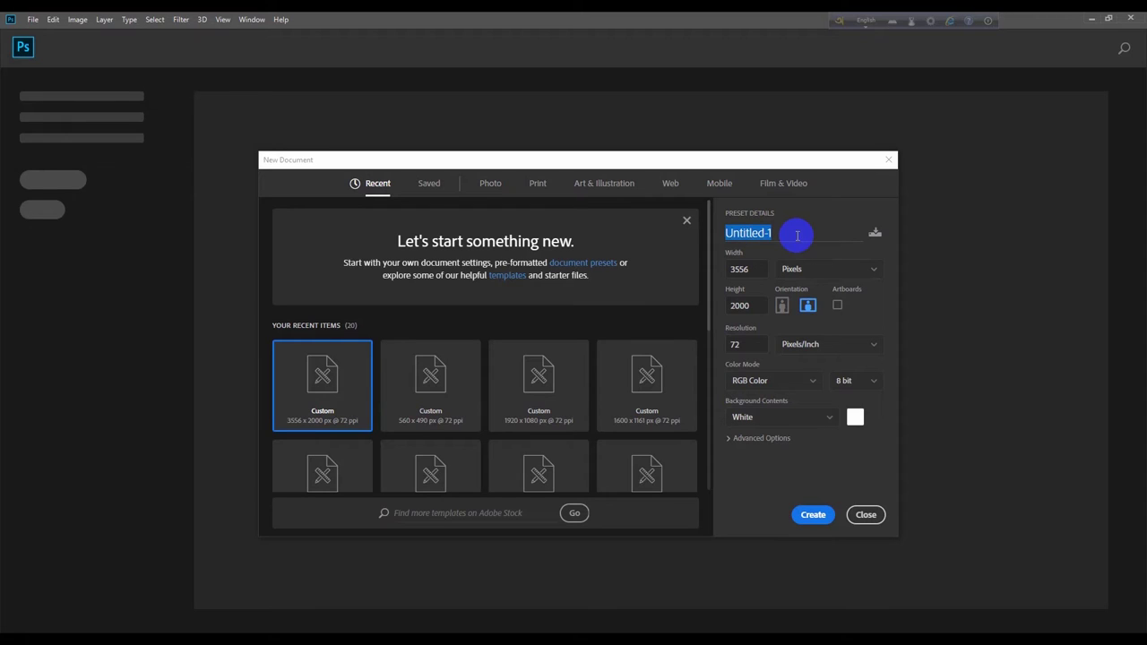
{"action": "type", "text": "A"}
{"action": "key", "text": "BackSpace"}
{"action": "type", "text": "nner"}
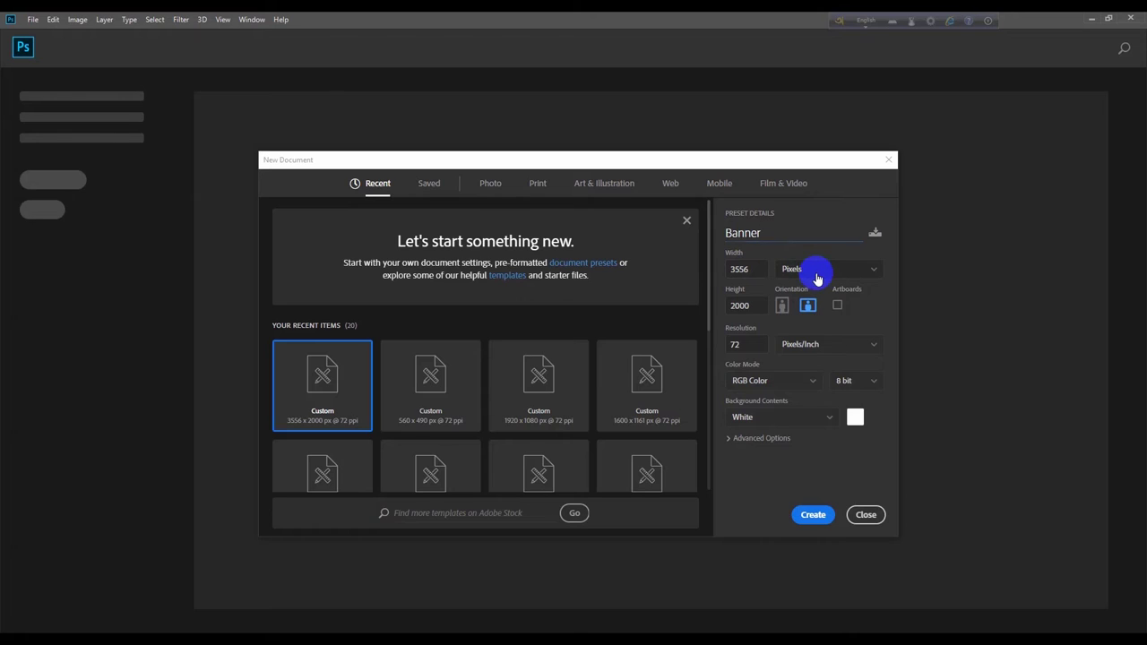
Switch size units to inches and set a 10 x 20 inch portrait page.
{"action": "left_click", "coordinate": [812, 271]}
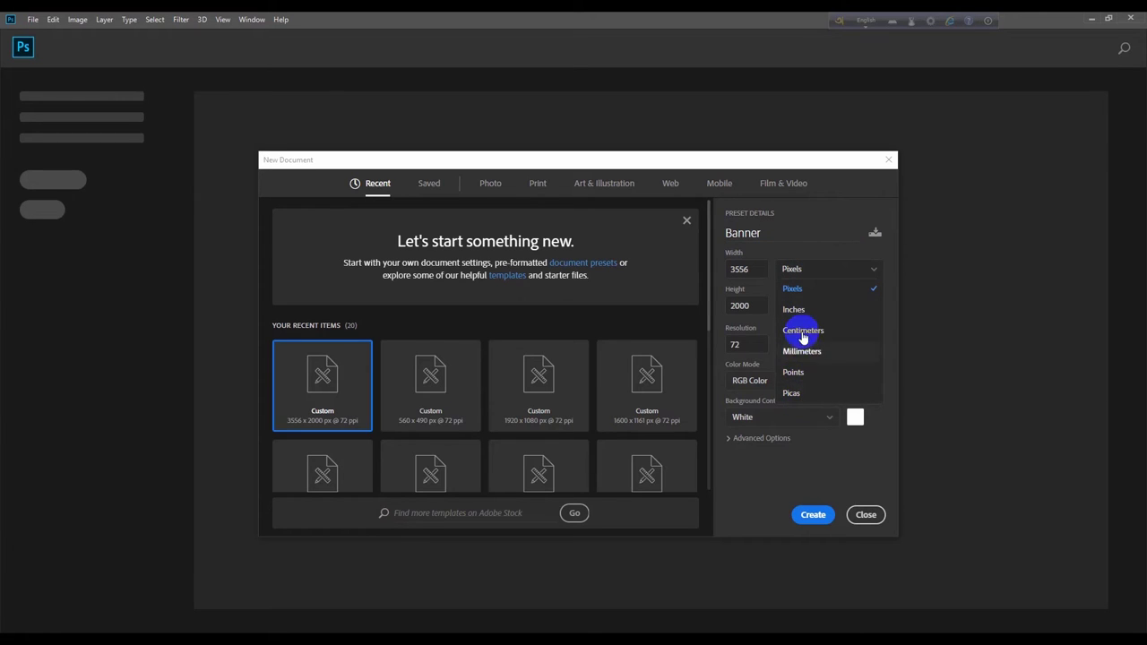
{"action": "left_click", "coordinate": [800, 320]}
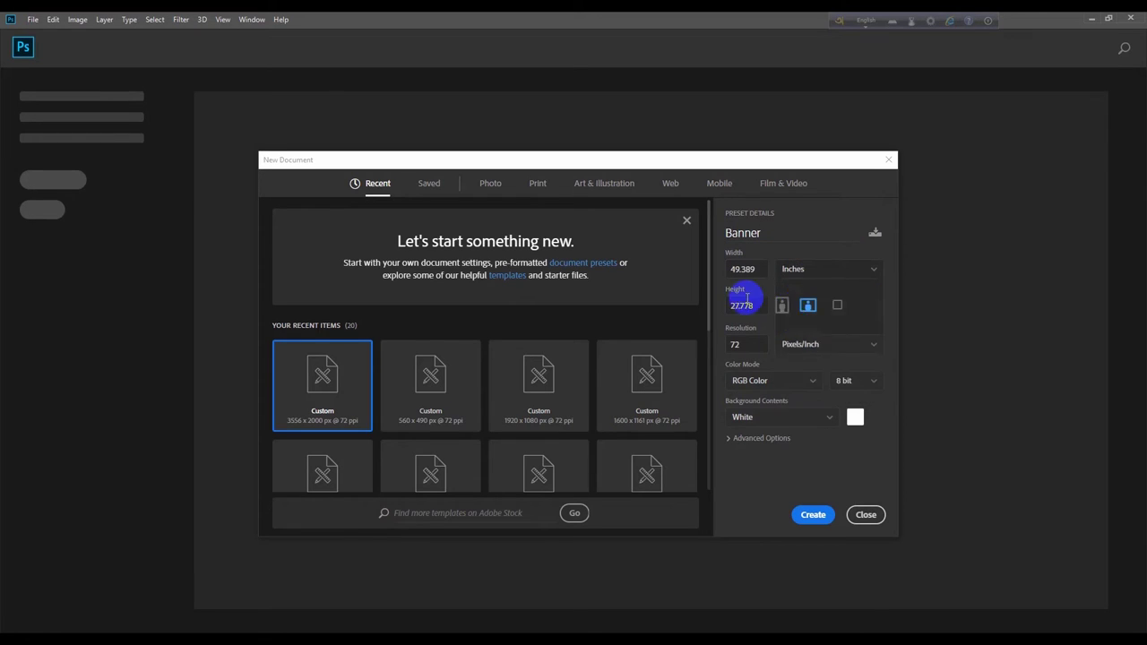
{"action": "double_click", "coordinate": [758, 269]}
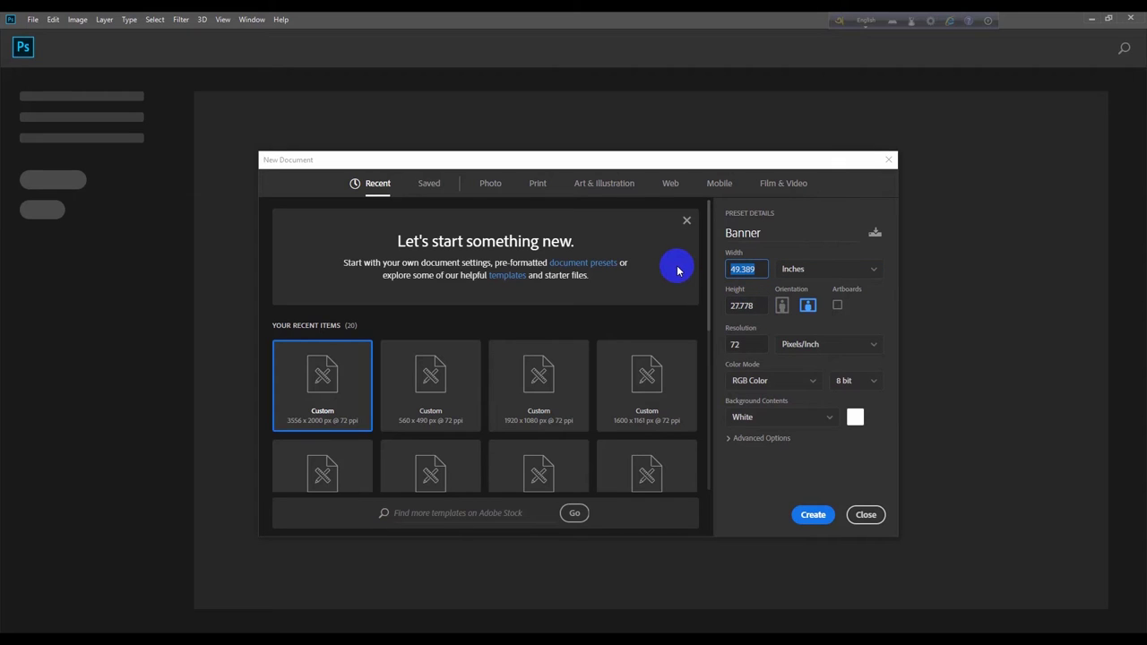
{"action": "type", "text": "20"}
{"action": "double_click", "coordinate": [759, 305]}
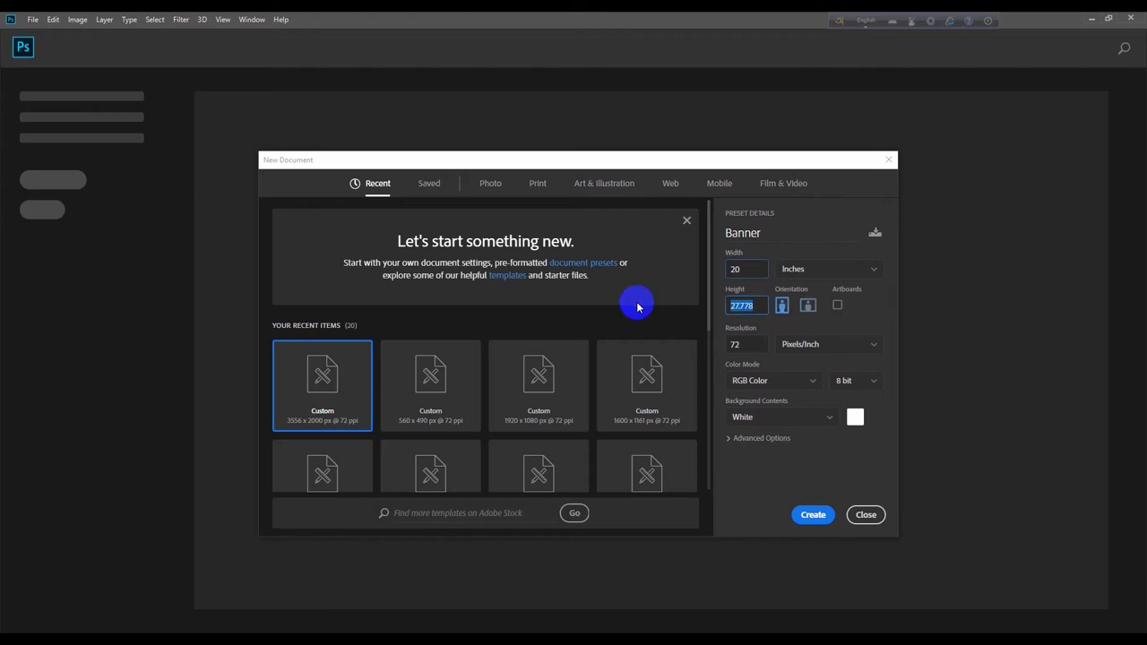
{"action": "type", "text": "10"}
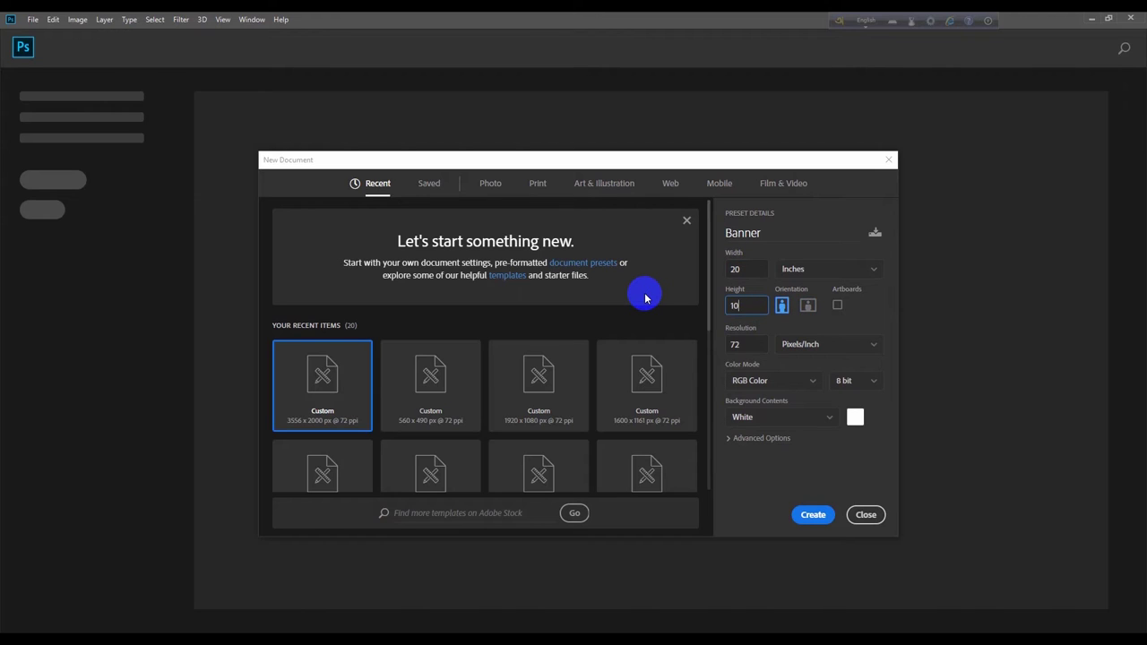
{"action": "left_click", "coordinate": [809, 309]}
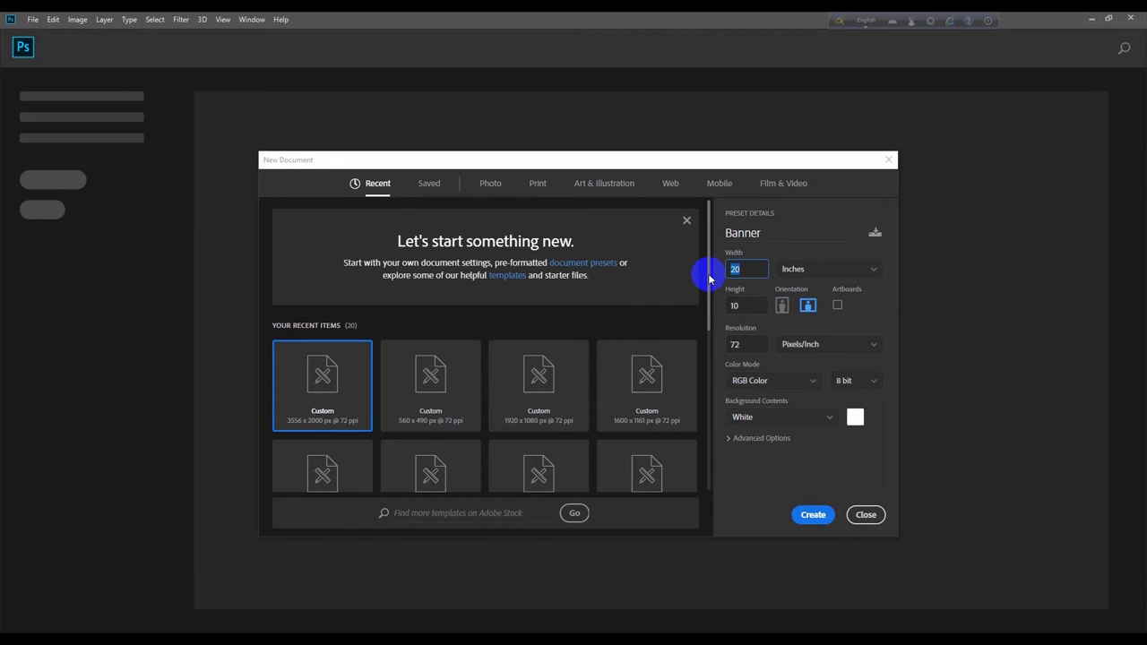
{"action": "left_click", "coordinate": [782, 305]}
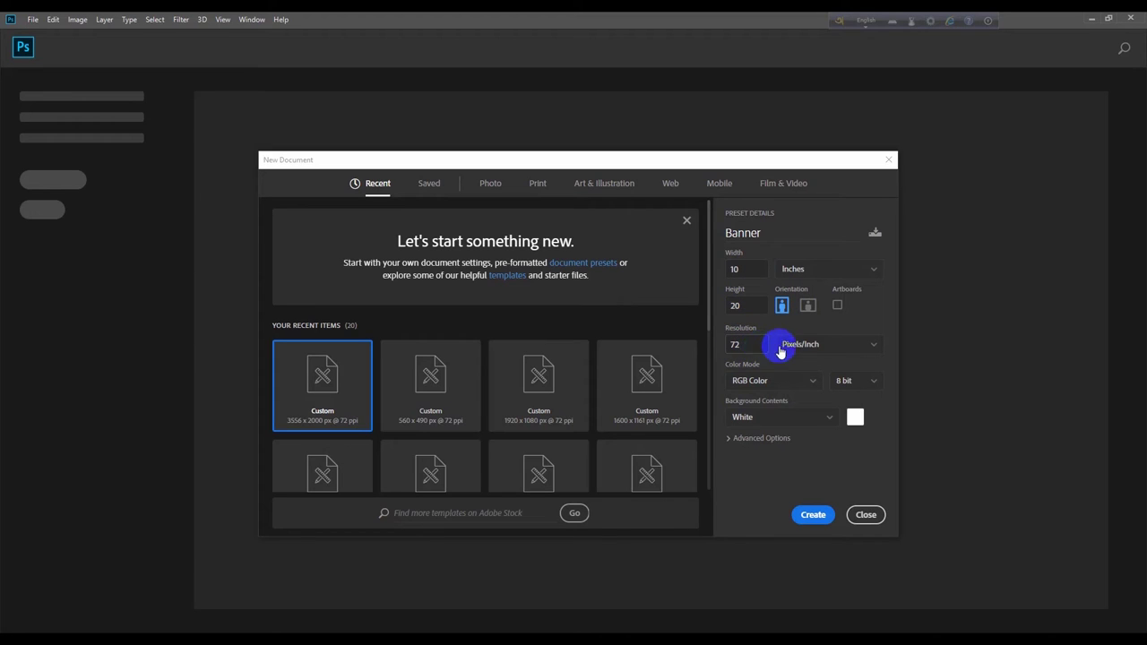
Keep resolution at 72 and show the Pixels/Inch and Pixels/Centimeter unit choices.
{"action": "double_click", "coordinate": [745, 344]}
{"action": "double_click", "coordinate": [744, 344]}
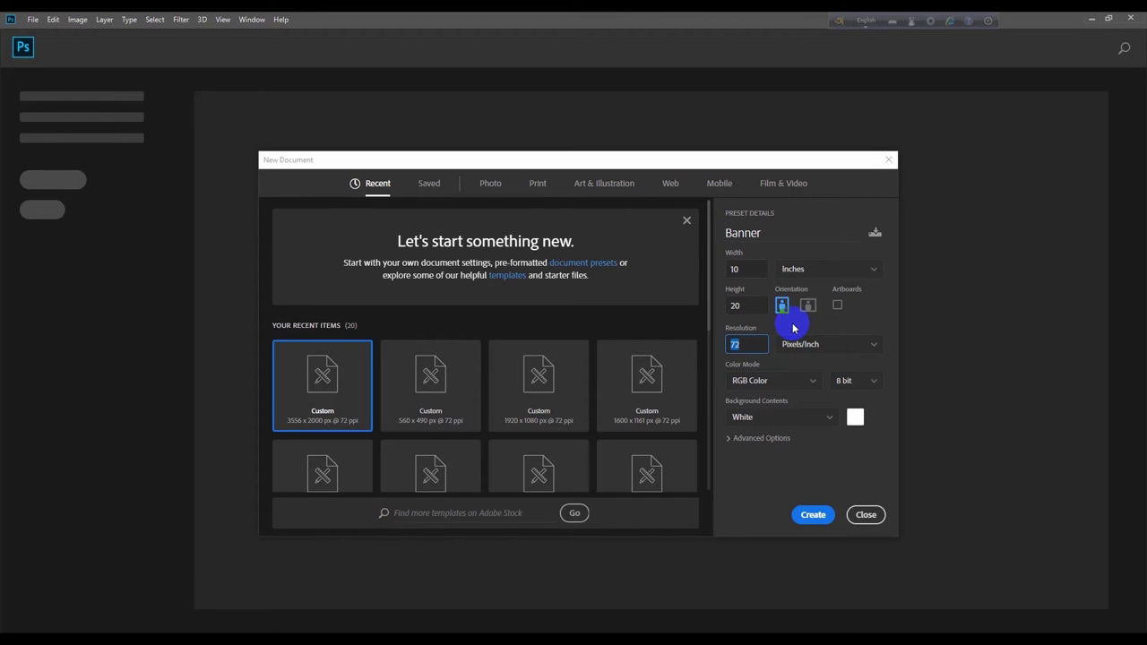
{"action": "left_click", "coordinate": [798, 330]}
{"action": "left_click", "coordinate": [823, 344]}
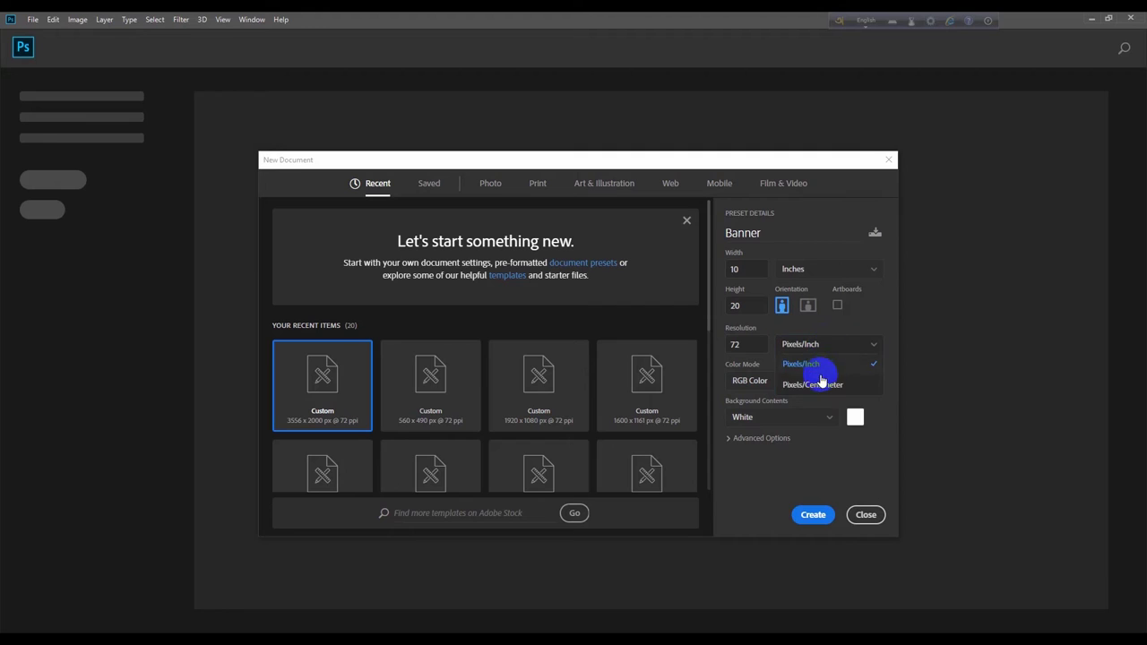
Keep Pixels/Inch and RGB Color, then show the 8, 16 and 32 bit choices.
{"action": "left_click", "coordinate": [826, 364]}
{"action": "left_click", "coordinate": [810, 385]}
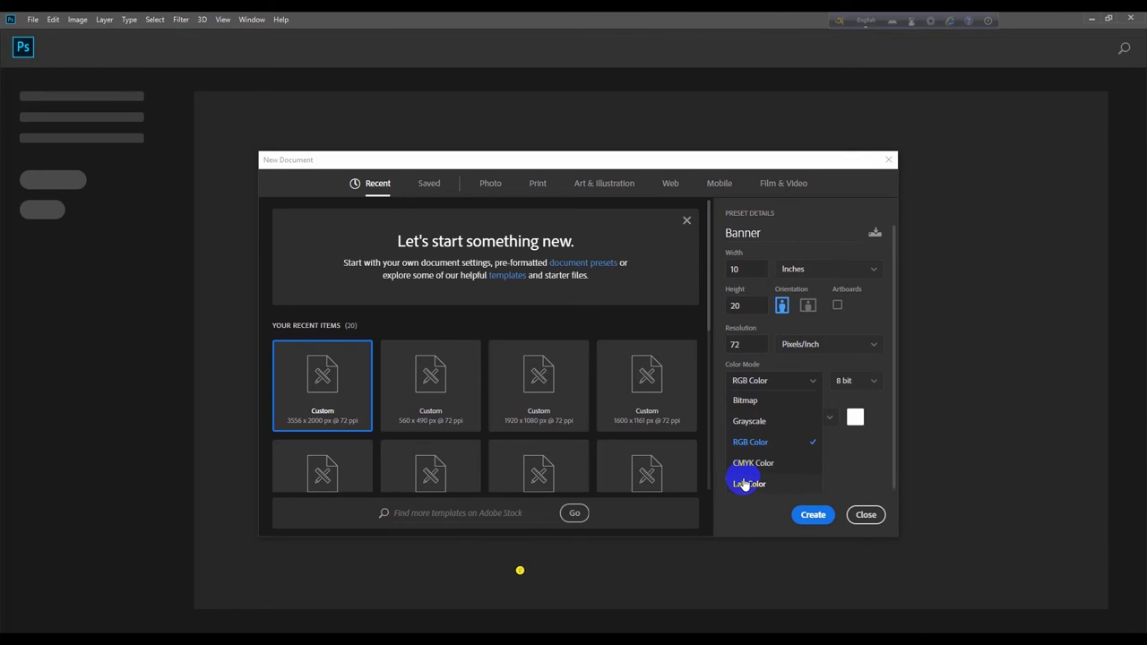
{"action": "left_click", "coordinate": [834, 461]}
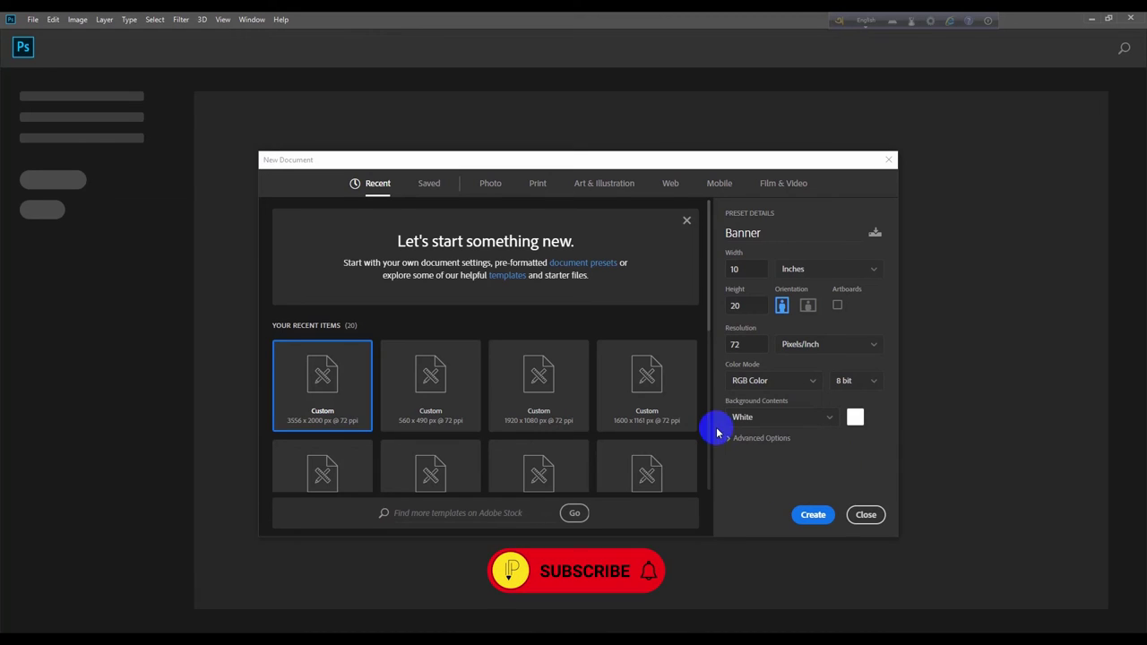
{"action": "left_click", "coordinate": [856, 383]}
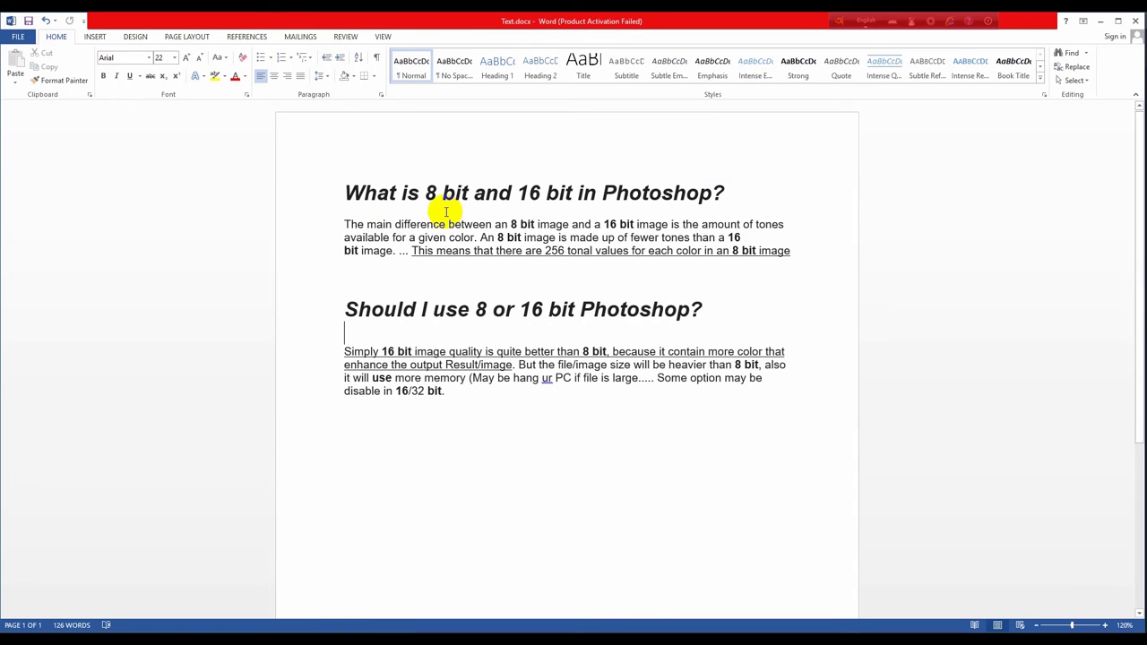
Highlight the Word note's '256 tonal values' explanation of 8-bit versus 16-bit images.
{"action": "left_click_drag", "start_coordinate": [602, 196], "coordinate": [614, 197]}
{"action": "left_click", "coordinate": [469, 194]}
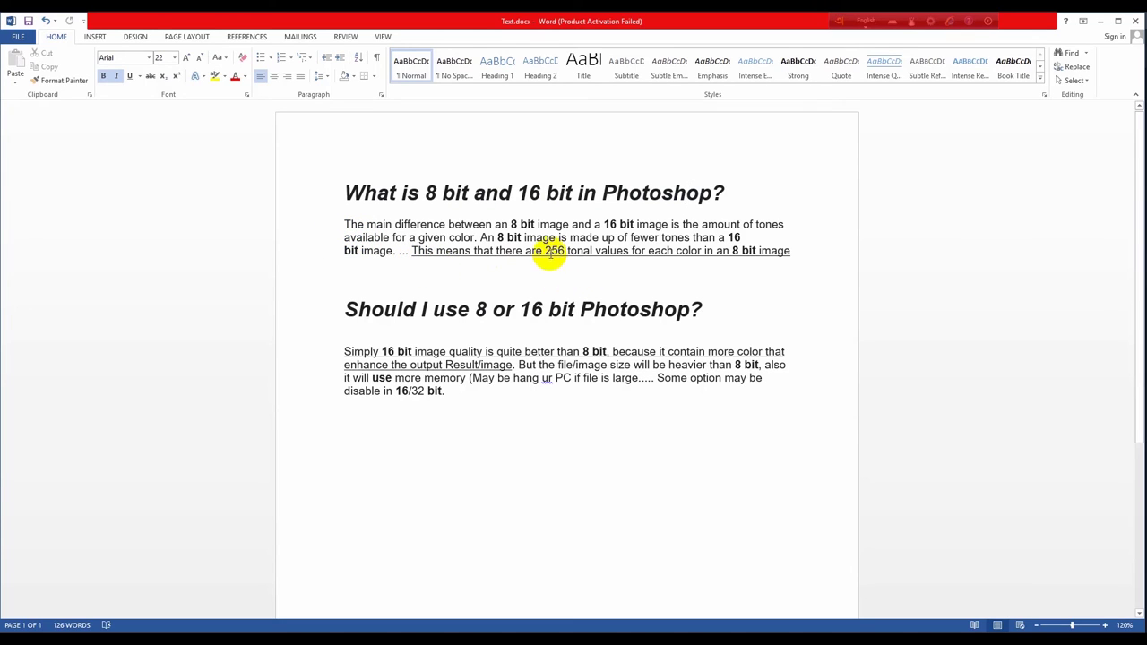
{"action": "left_click_drag", "start_coordinate": [545, 250], "coordinate": [609, 257]}
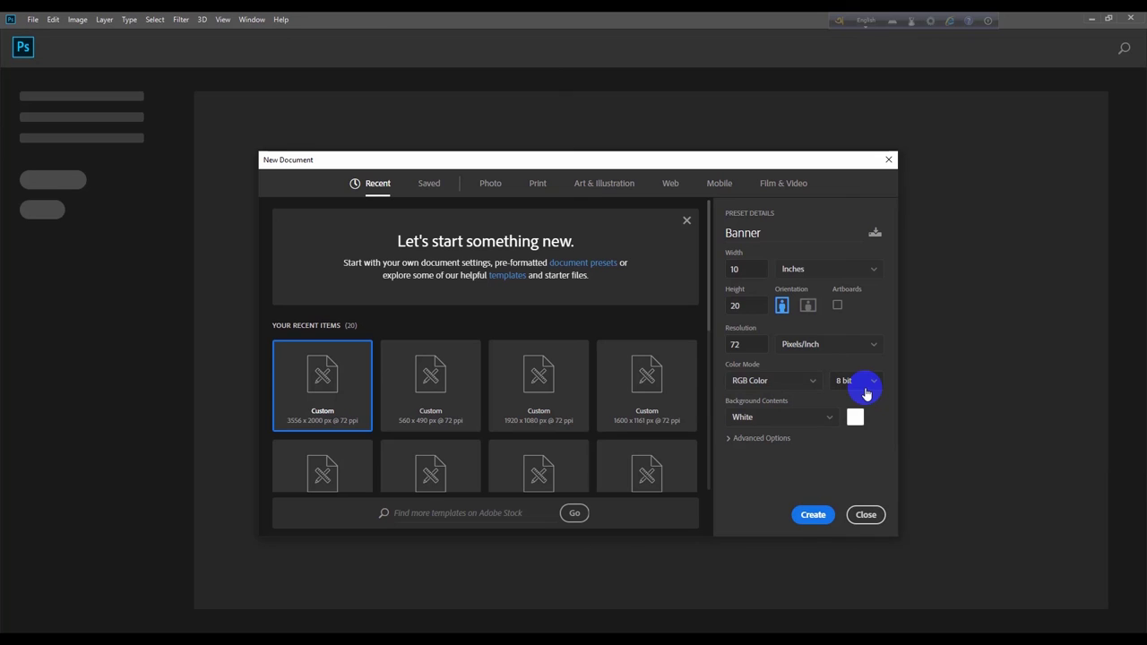
{"action": "left_click", "coordinate": [816, 425]}
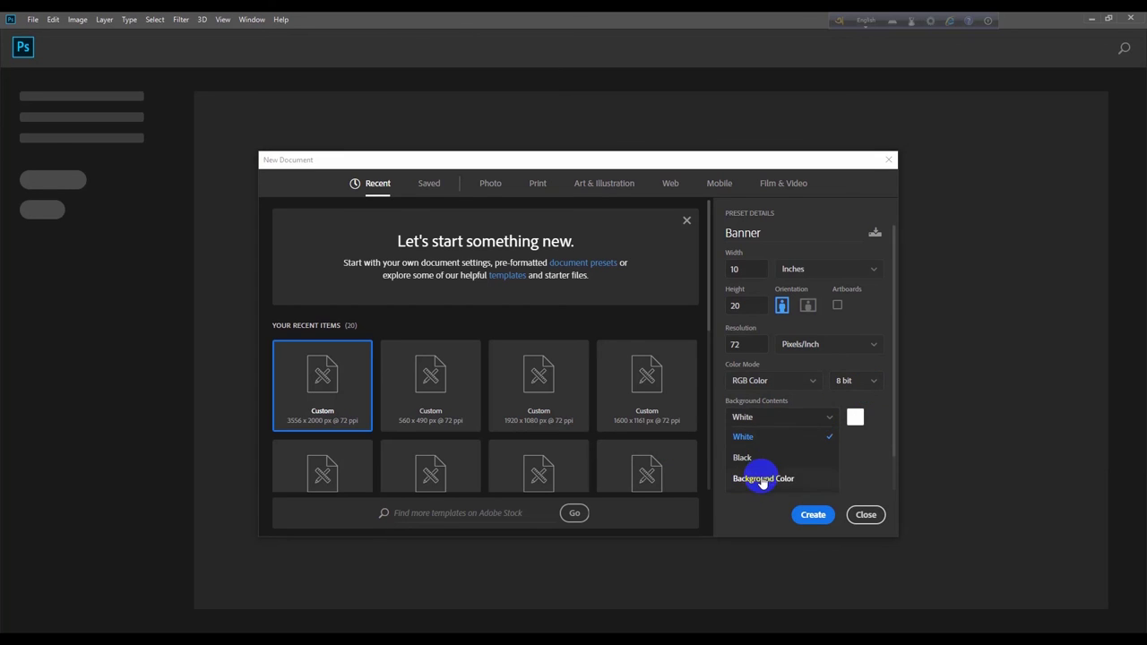
{"action": "left_click", "coordinate": [760, 439]}
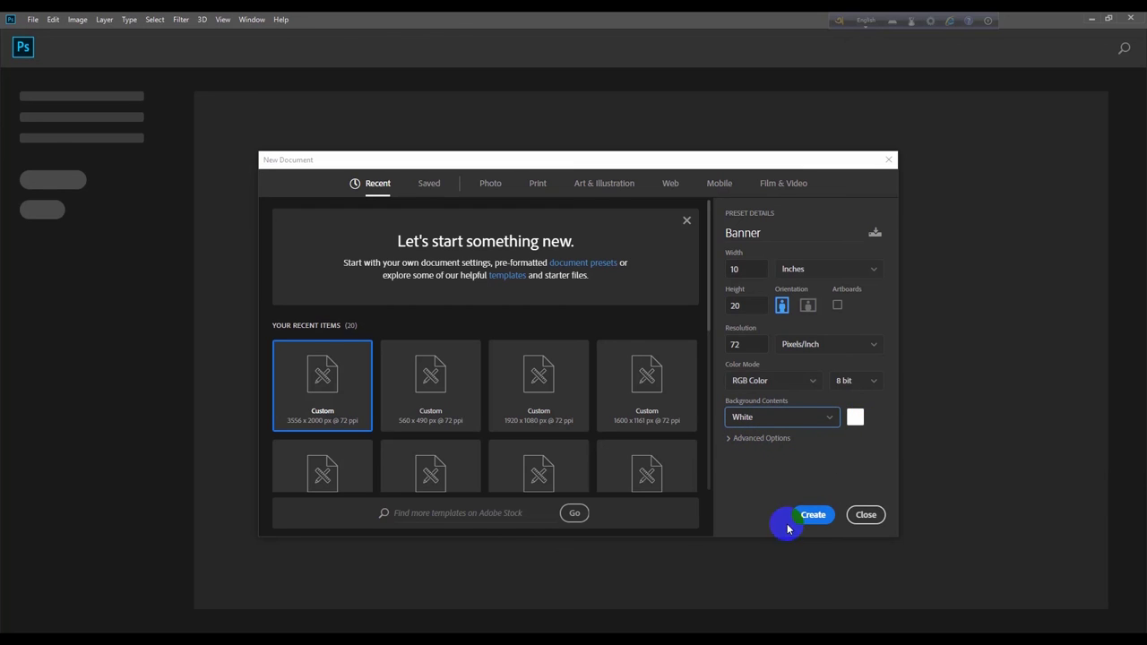
{"action": "left_click", "coordinate": [815, 516]}
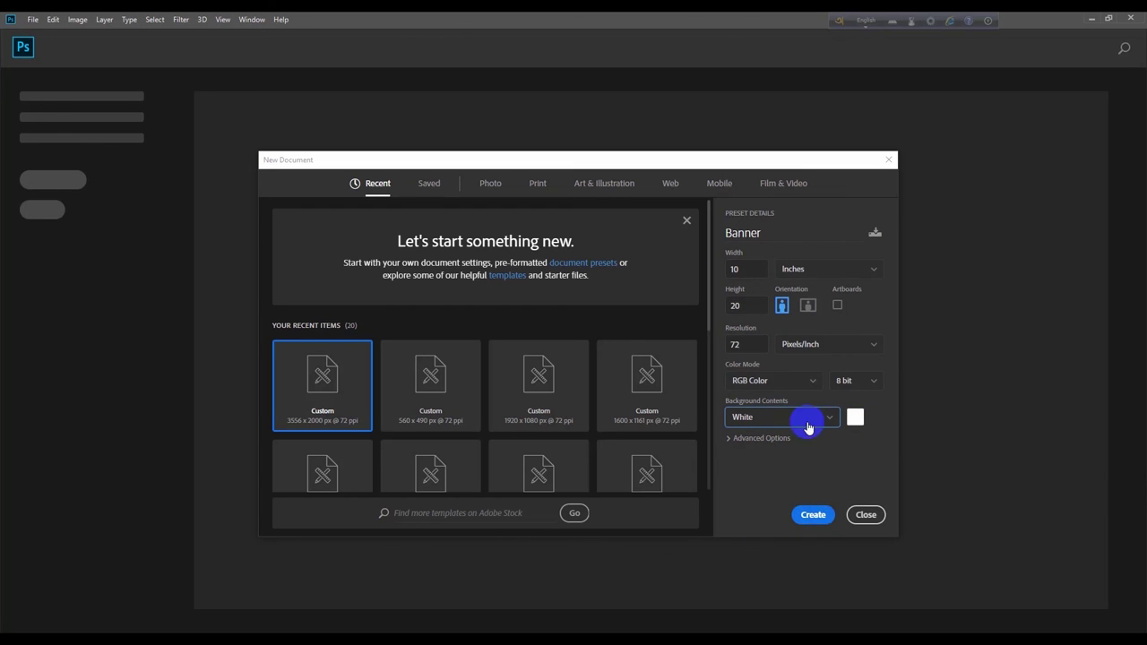
{"action": "left_click", "coordinate": [808, 518]}
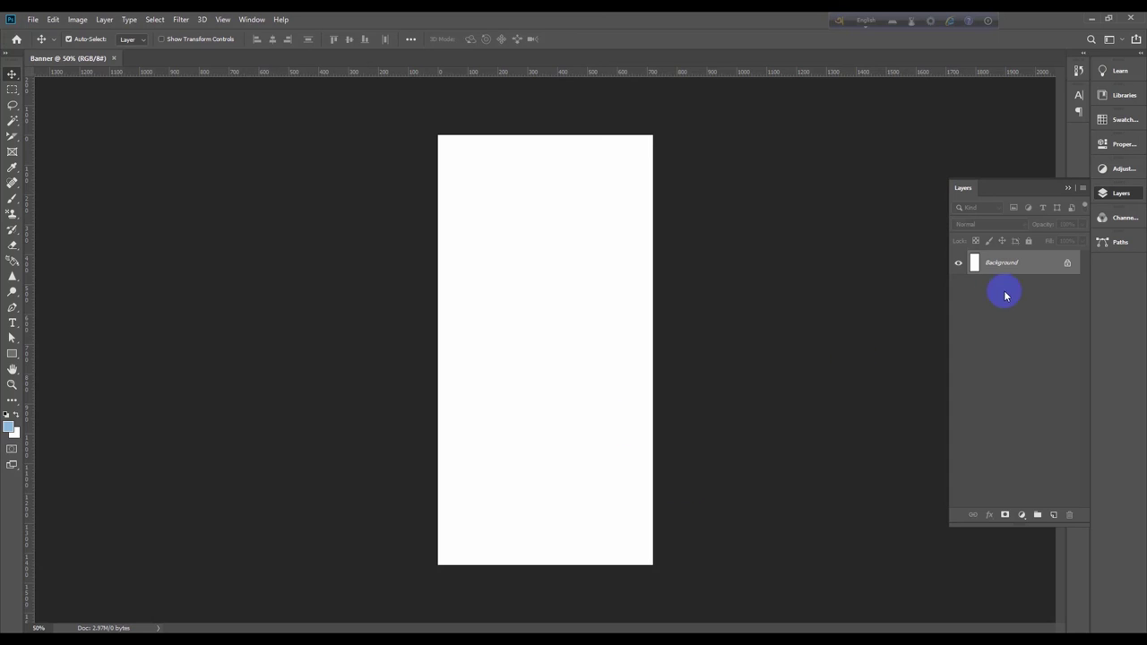
Unlock the Banner's white Background layer, converting it to Layer 0.
{"action": "left_click", "coordinate": [1067, 263]}
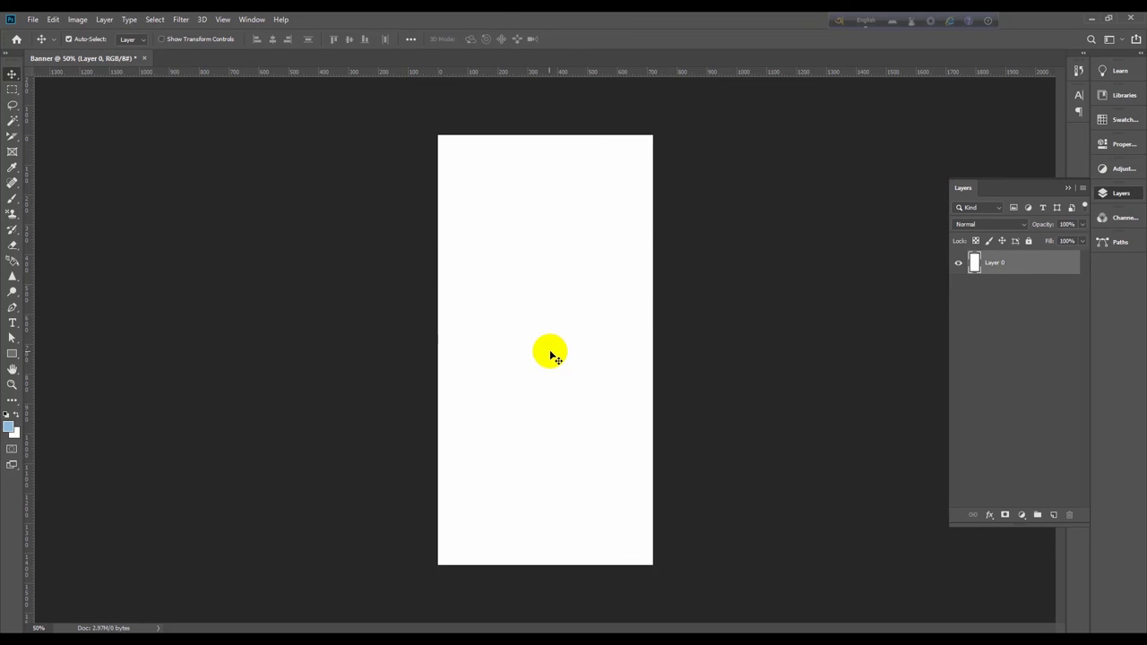
{"action": "left_click", "coordinate": [574, 460]}
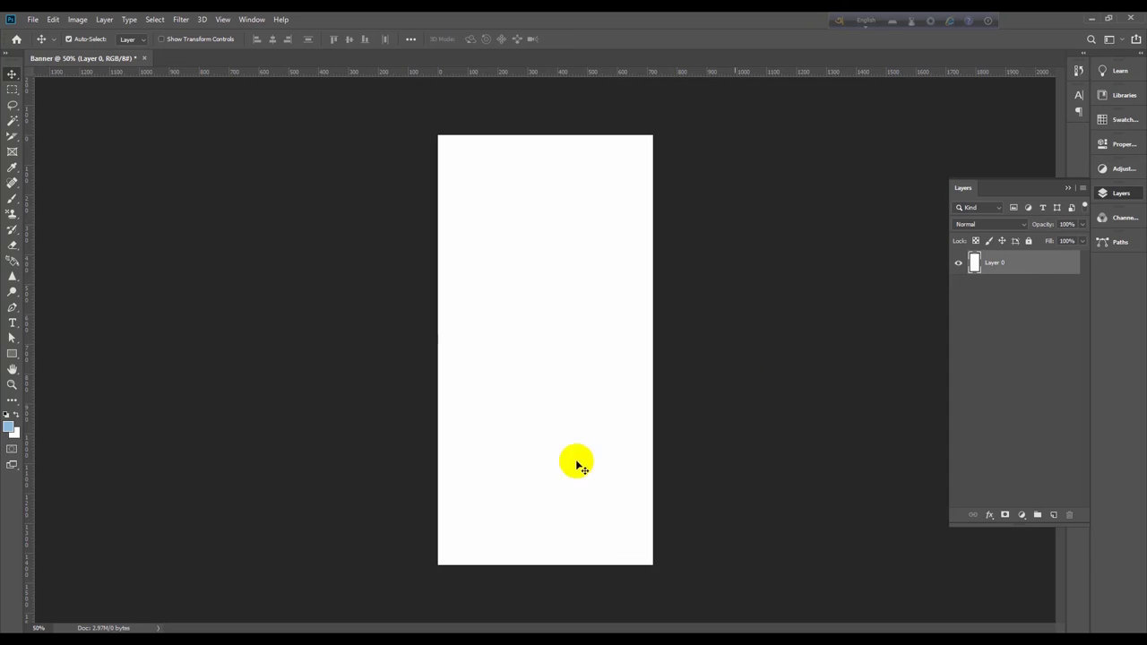